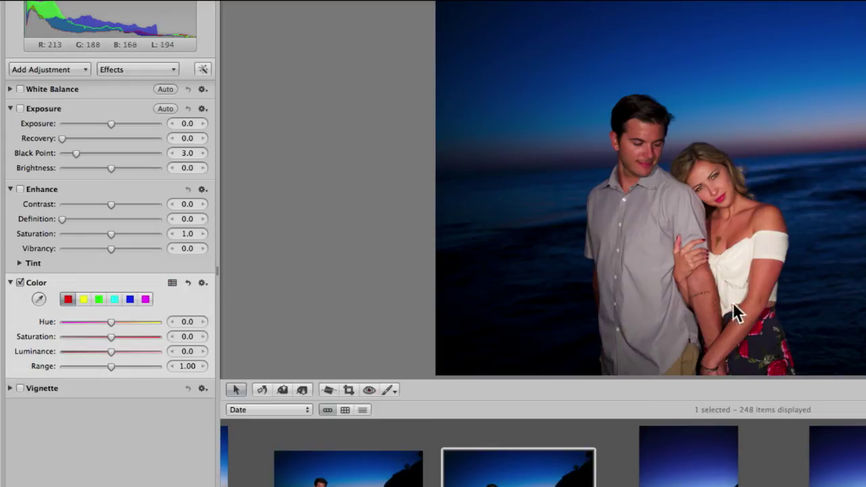
Step: Step through the filmstrip to the close-up twilight couple portrait and start the hue eyedropper
key(Right)
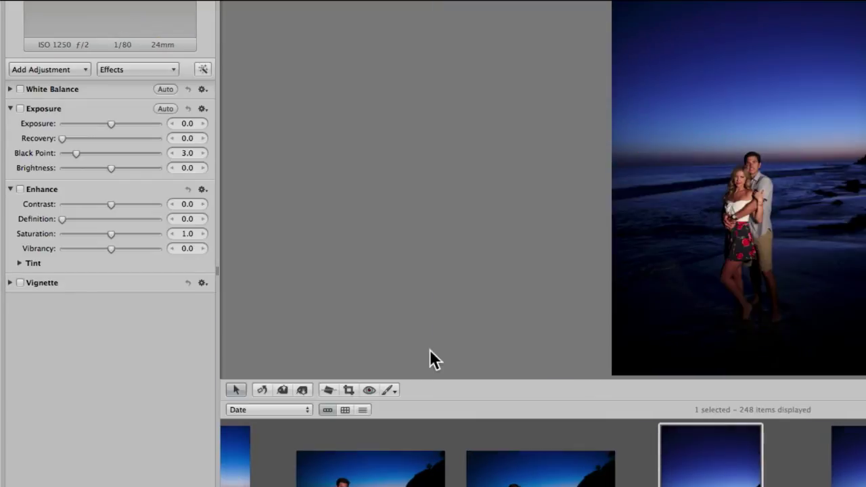
key(Right)
key(Right)
key(Right)
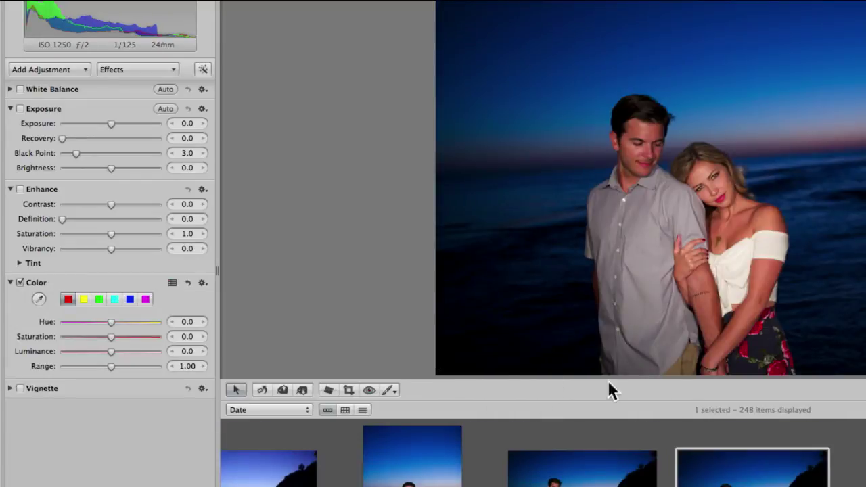
click(36, 297)
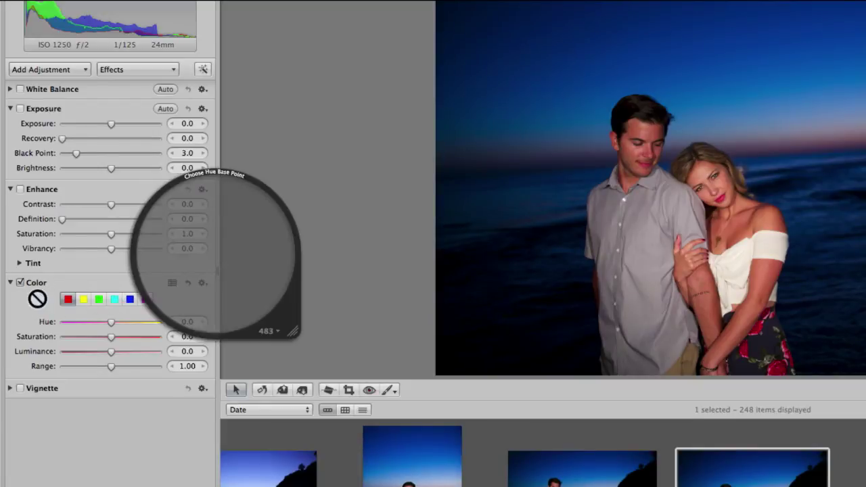
Step: Cancel the eyedropper and shift the red tones' hue to about 15.1
click(39, 299)
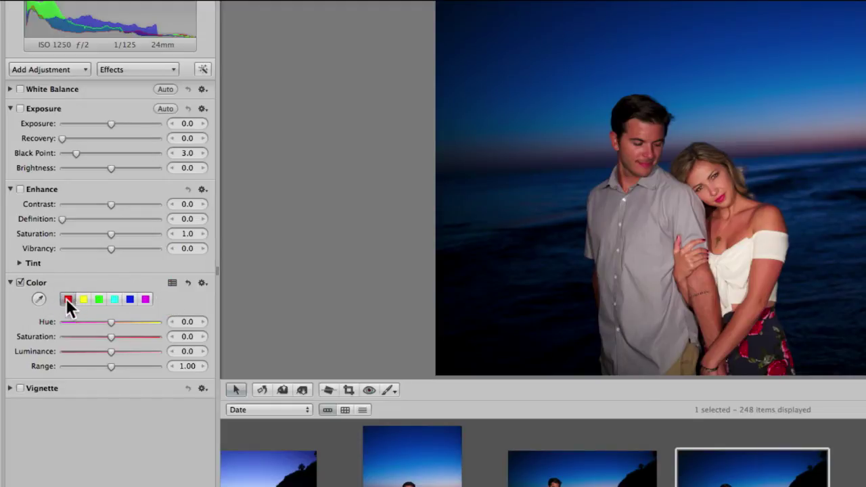
mouse_move(109, 320)
mouse_down()
mouse_move(134, 318)
mouse_move(75, 322)
mouse_move(140, 322)
mouse_move(111, 322)
mouse_up()
Step: Target the blue swatch, trial hue shifts back to 0, and set blue saturation to 75.2
click(82, 298)
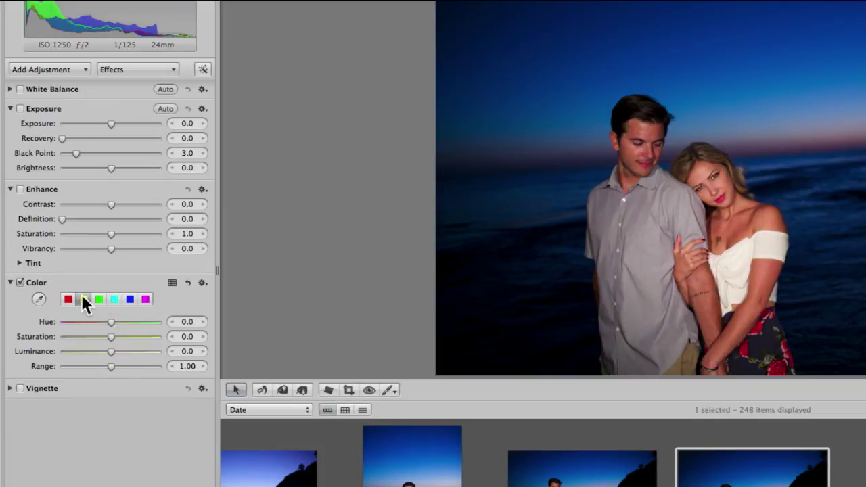
click(129, 298)
drag(110, 318, 165, 333)
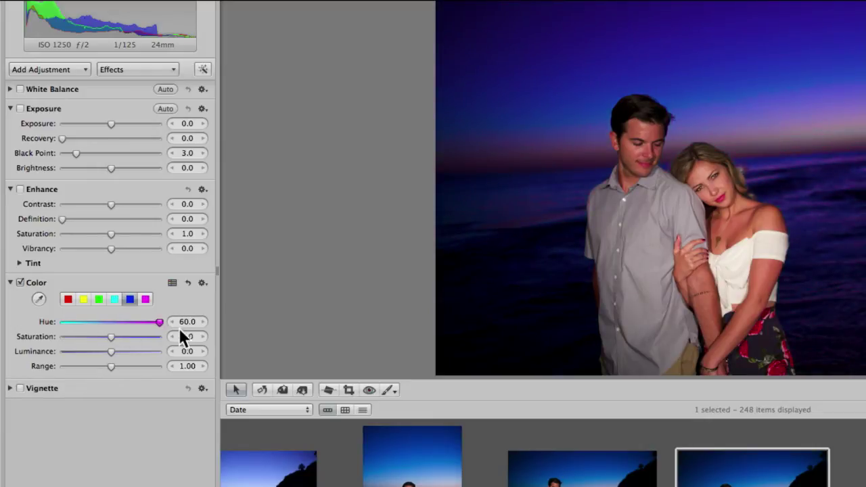
drag(177, 329, 149, 338)
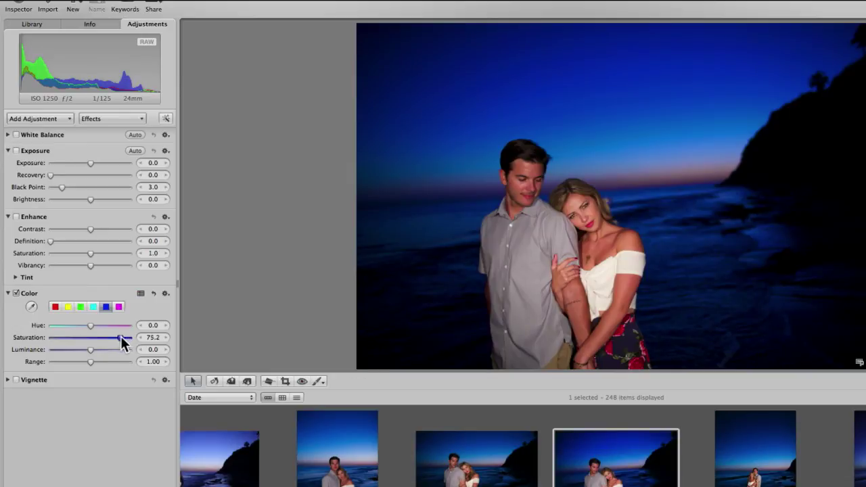
drag(122, 337, 93, 346)
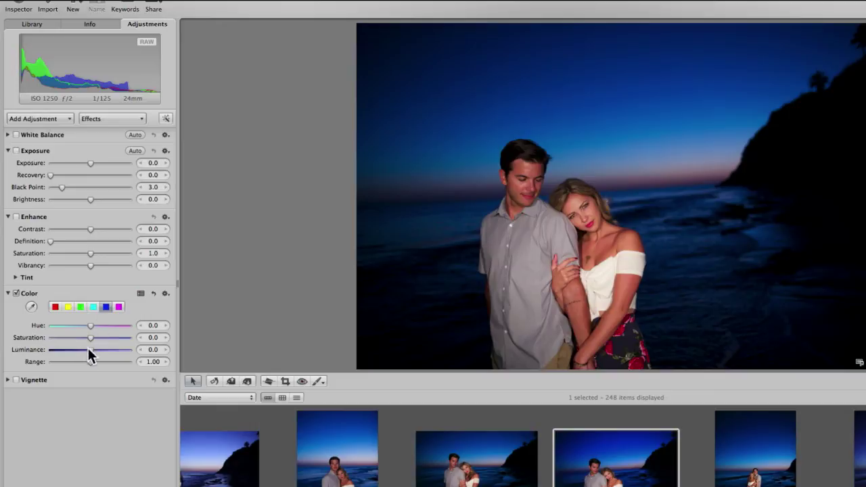
Step: Return blue saturation to 0 and set blue Luminance 9.0 with Range 1.15
drag(89, 349, 183, 360)
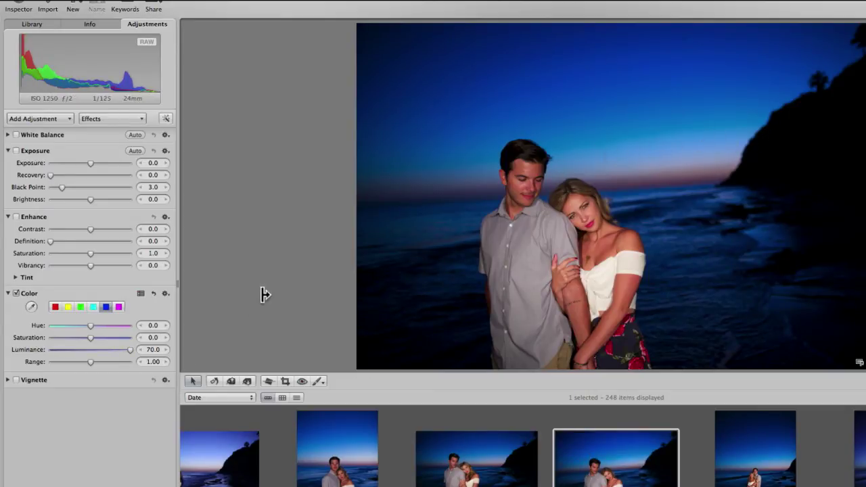
drag(128, 349, 95, 365)
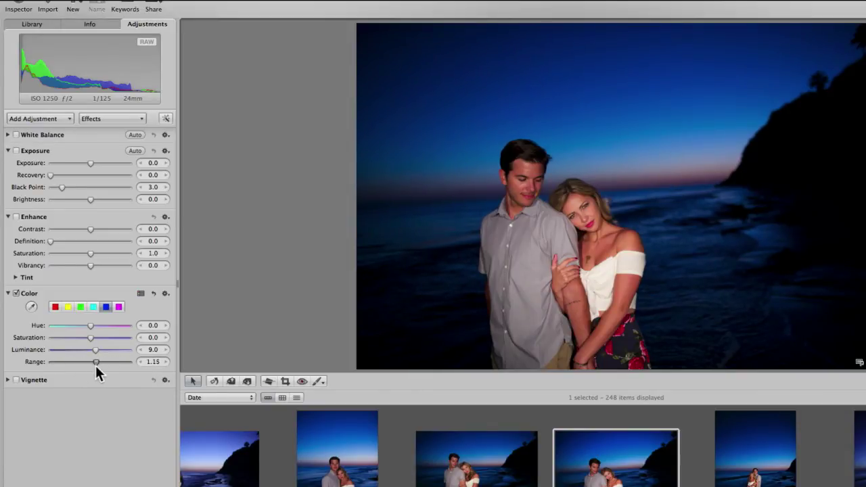
Step: Sample the woman's shoulder skin into the yellow swatch and set Hue 5.7, Saturation 75.8
click(8, 295)
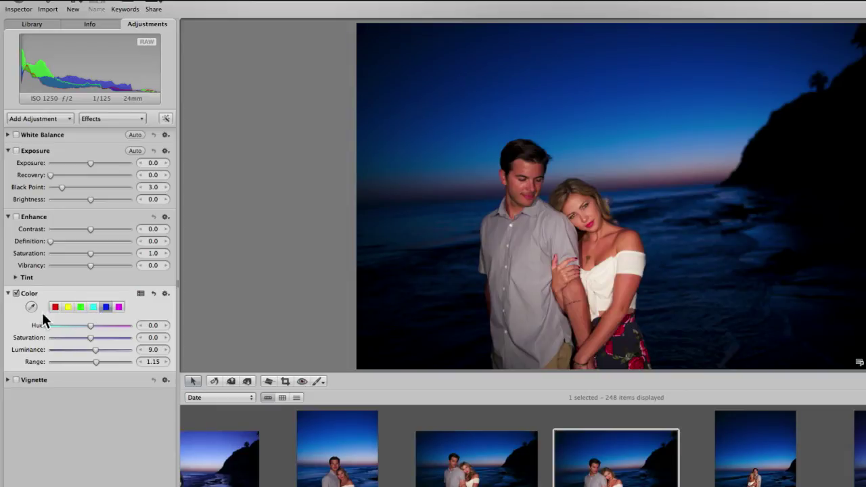
click(68, 307)
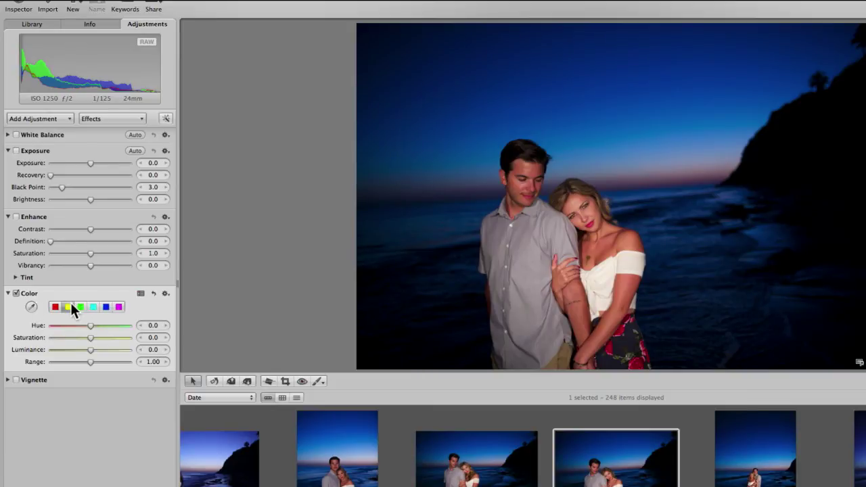
click(32, 305)
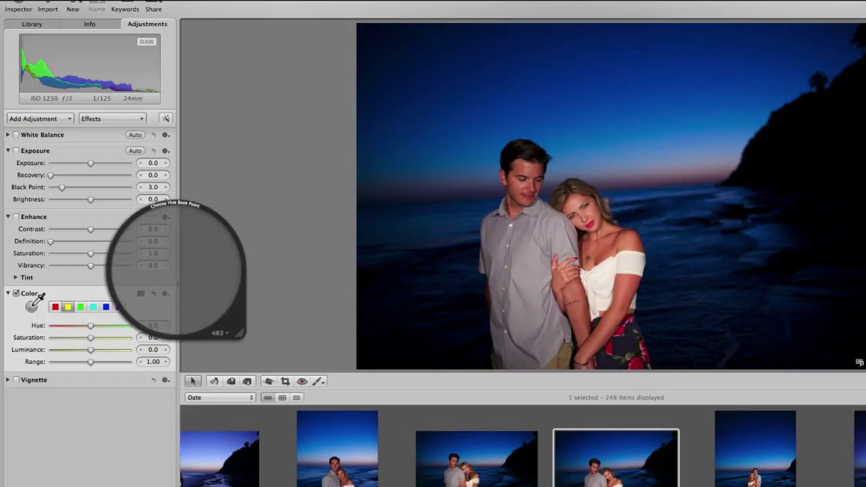
click(610, 240)
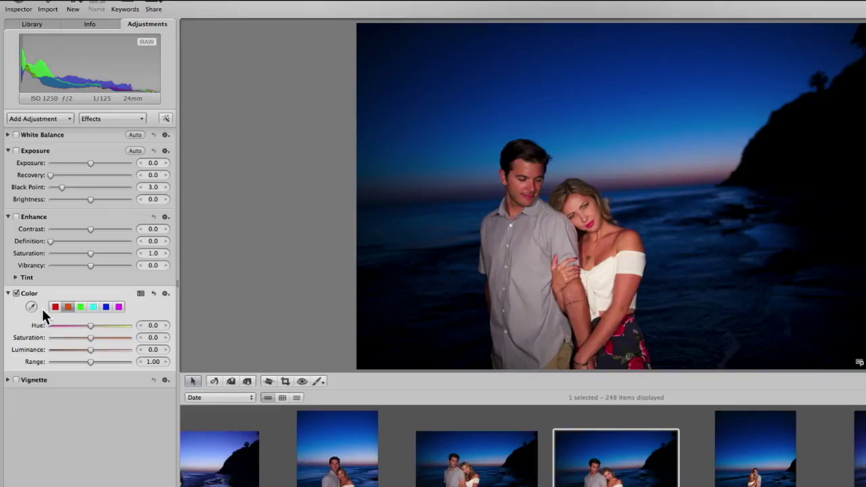
drag(90, 325, 95, 326)
drag(90, 337, 126, 341)
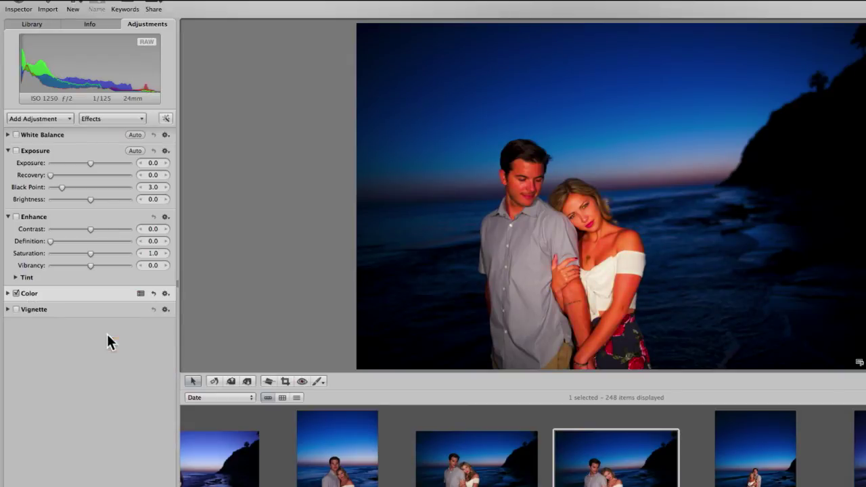
Step: Give the skin swatch Saturation 0.0 and Luminance 24.8, then select the green swatch
click(8, 293)
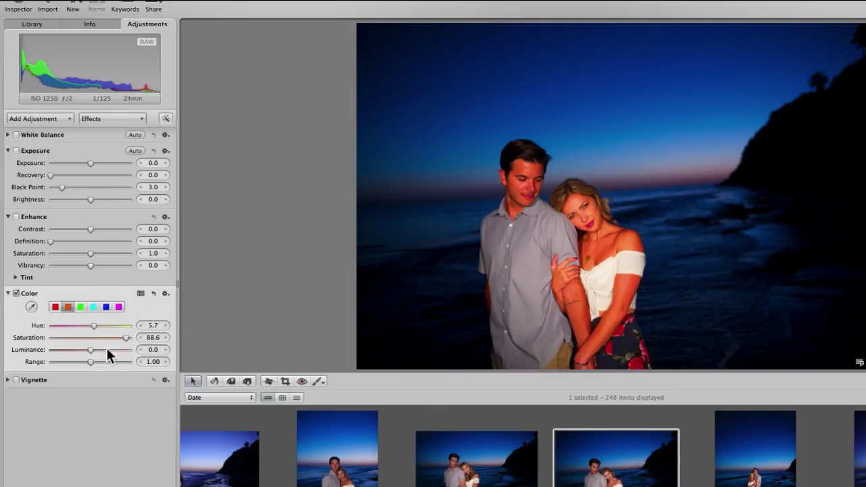
mouse_move(105, 342)
mouse_down()
mouse_move(94, 337)
mouse_move(106, 345)
mouse_move(97, 348)
mouse_move(108, 347)
mouse_move(90, 352)
mouse_move(104, 353)
mouse_up()
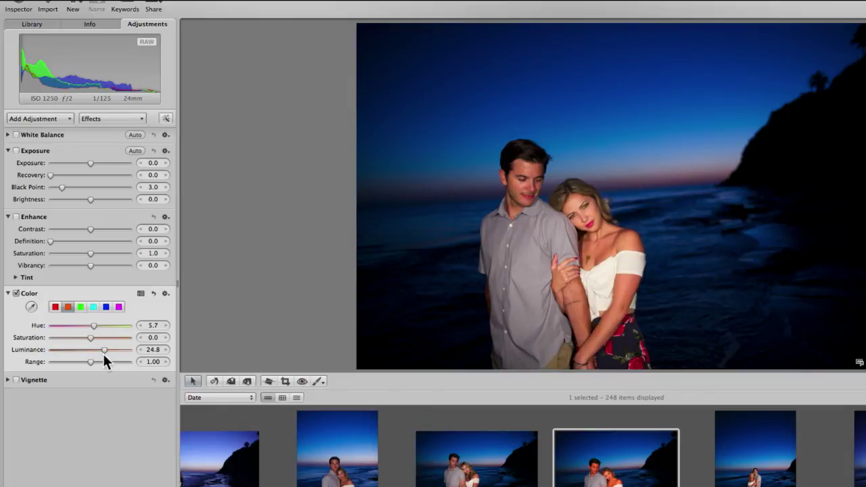
click(80, 307)
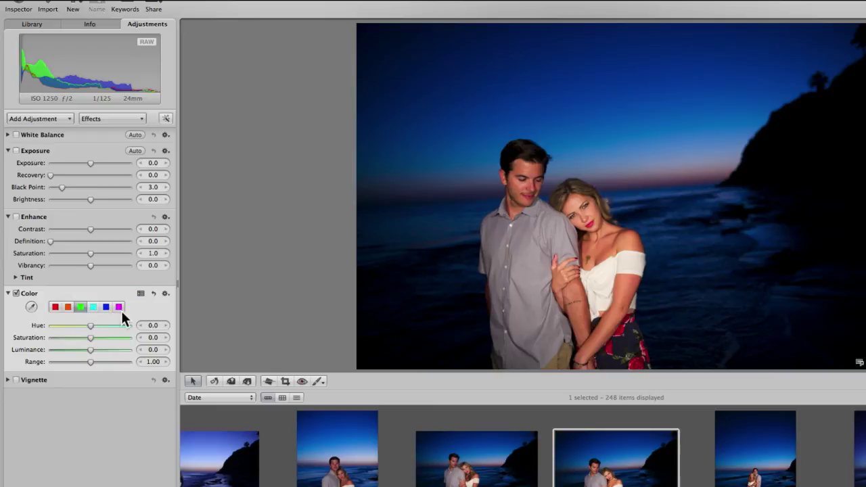
Step: Sample the man's forehead into the green swatch at Luminance 12.2; lower the woman's skin luminance to 14.4
click(31, 306)
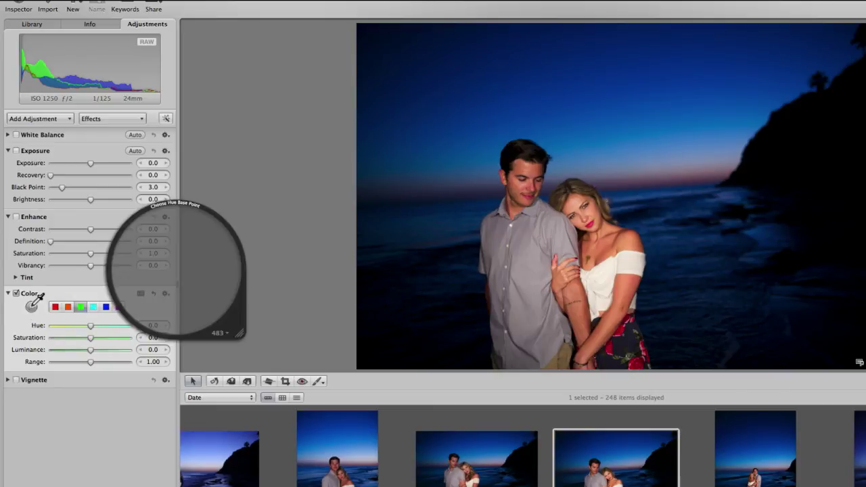
click(525, 165)
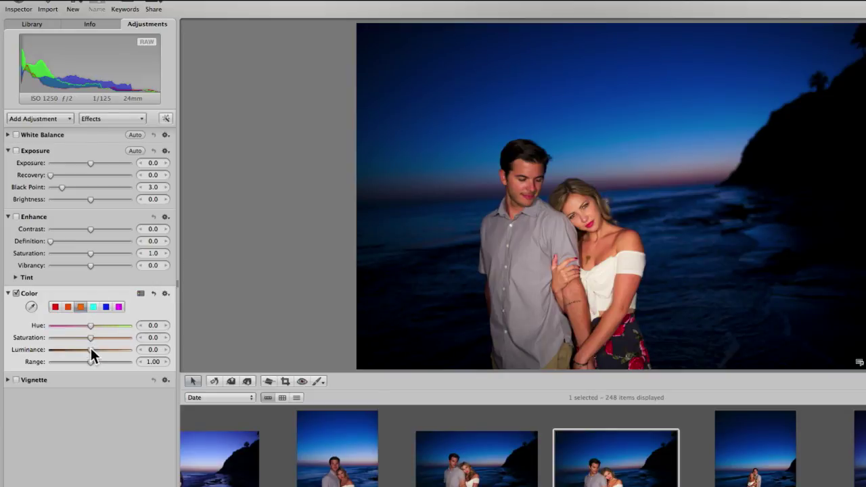
mouse_move(91, 349)
mouse_down()
mouse_move(108, 349)
mouse_move(101, 349)
mouse_up()
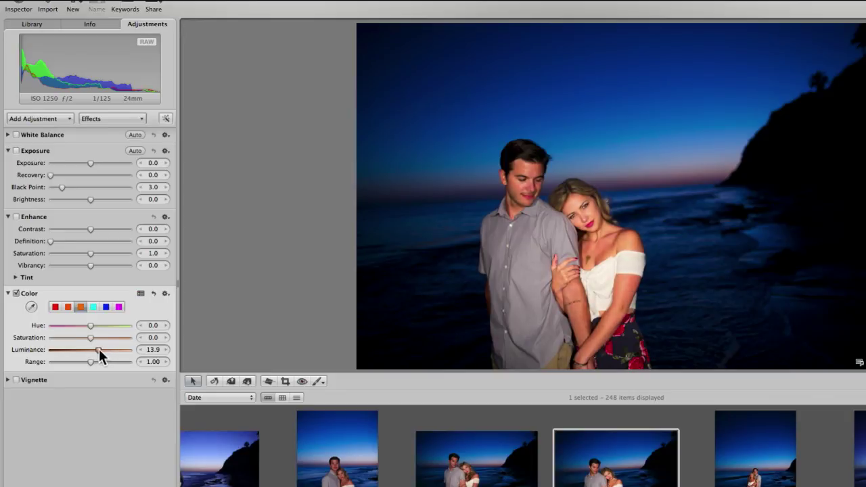
click(67, 304)
drag(103, 349, 101, 349)
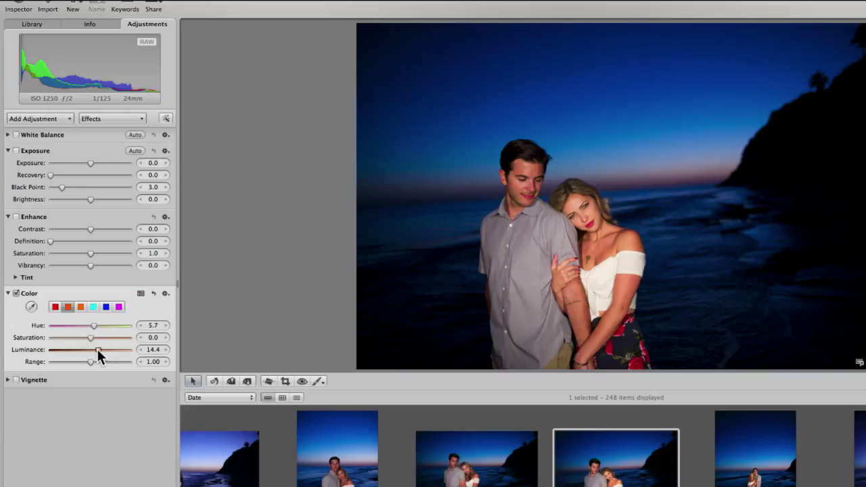
Step: Set the blue tones to Saturation 27.0 and Luminance 7.4
click(17, 294)
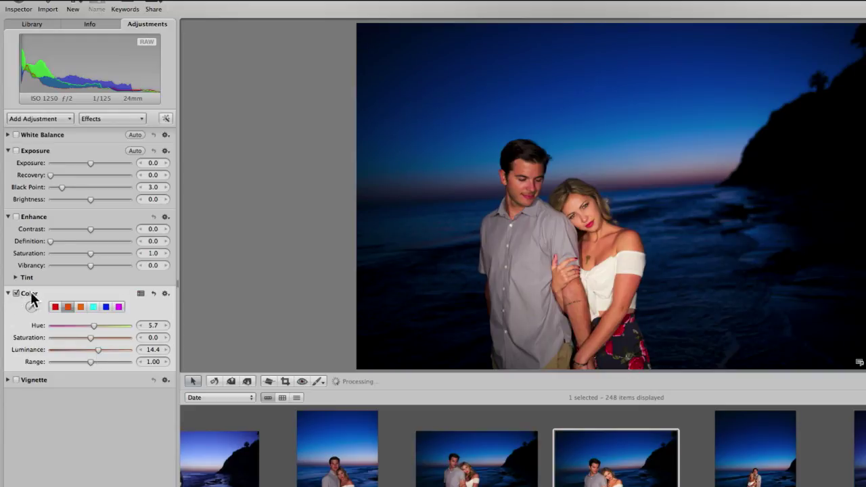
click(106, 307)
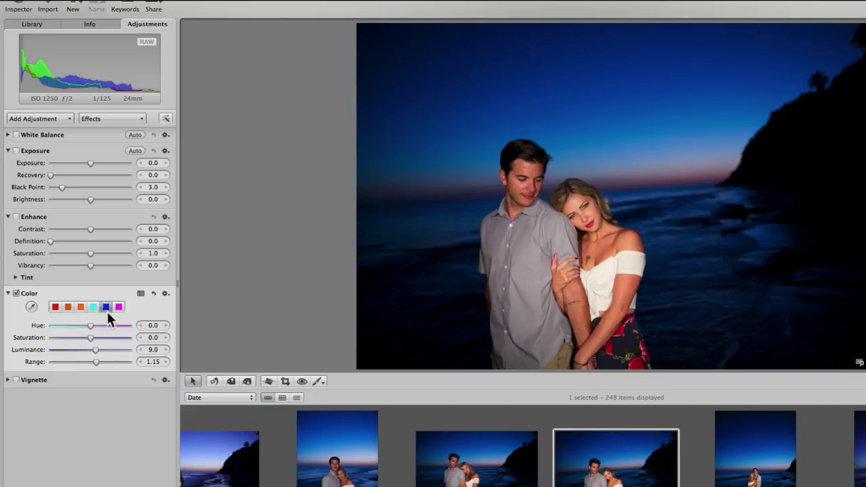
mouse_move(94, 350)
mouse_down()
mouse_move(105, 357)
mouse_move(92, 352)
mouse_move(100, 337)
mouse_up()
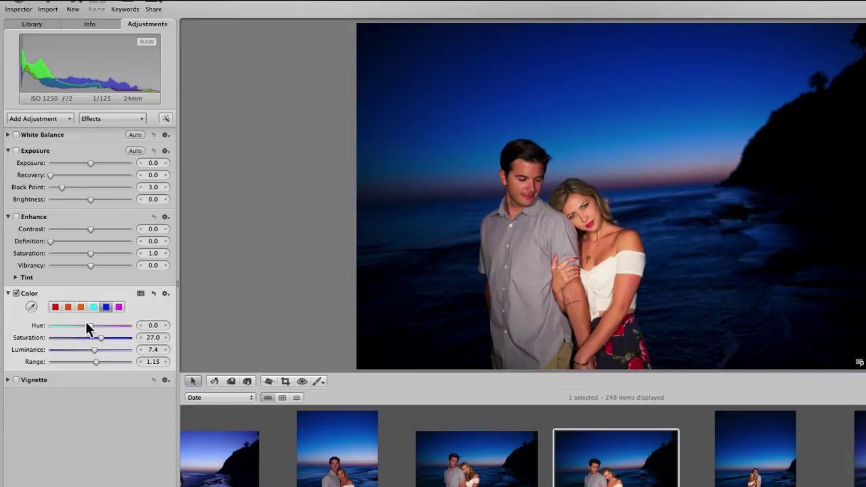
Step: Compare before/after by toggling the Color adjustment, leaving it enabled
click(16, 293)
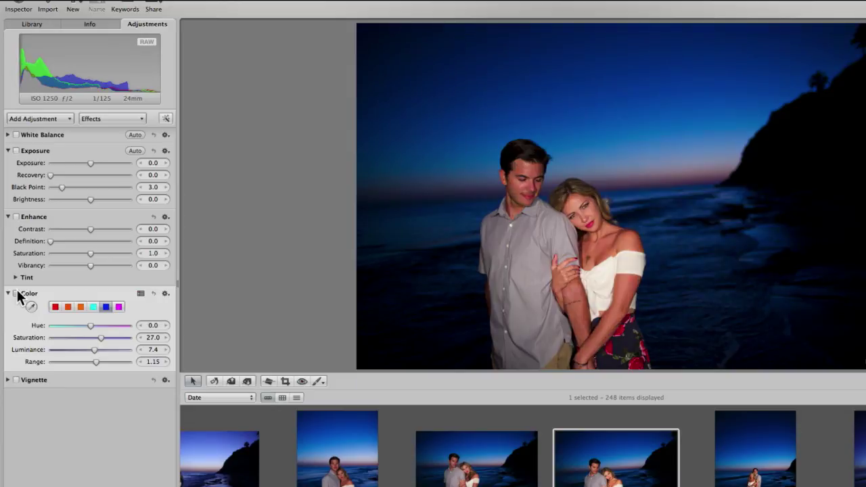
click(16, 293)
click(16, 292)
click(16, 292)
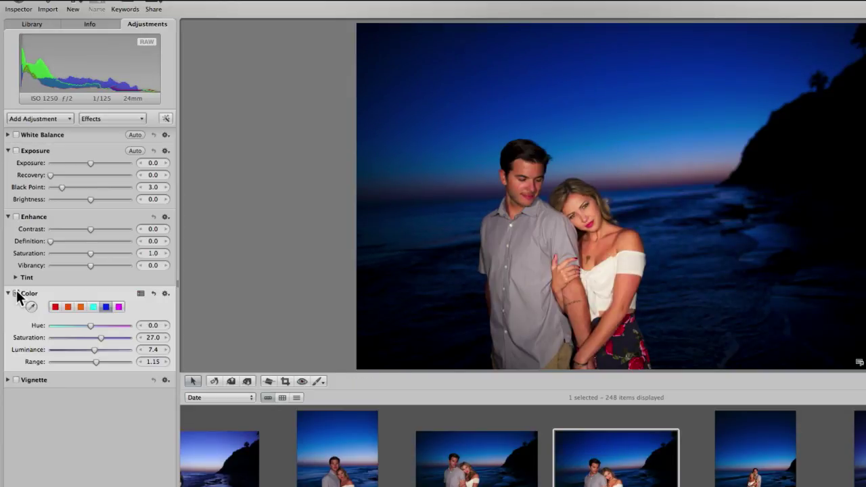